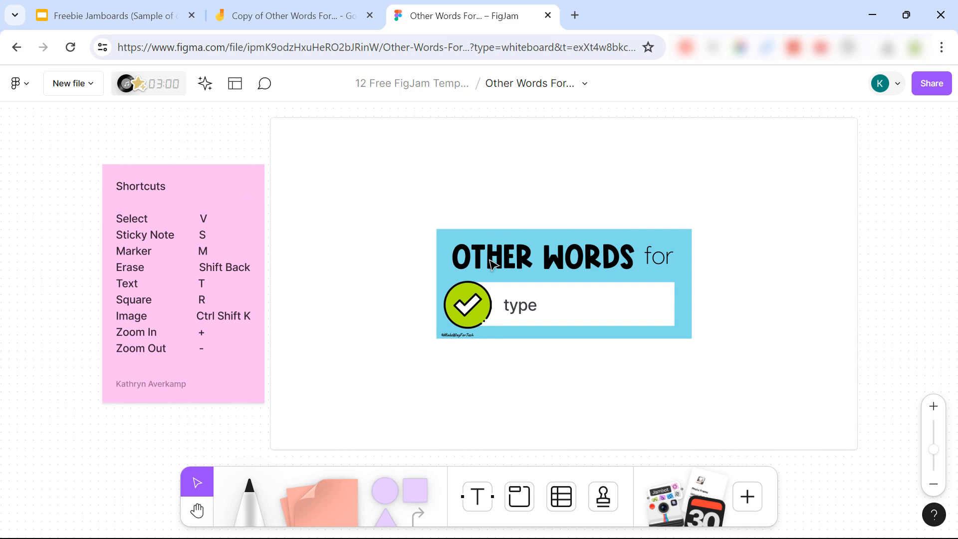
Step: Replace the placeholder word in the white box of the Other Words card with "happy"
left_click(524, 312)
double_click(525, 311)
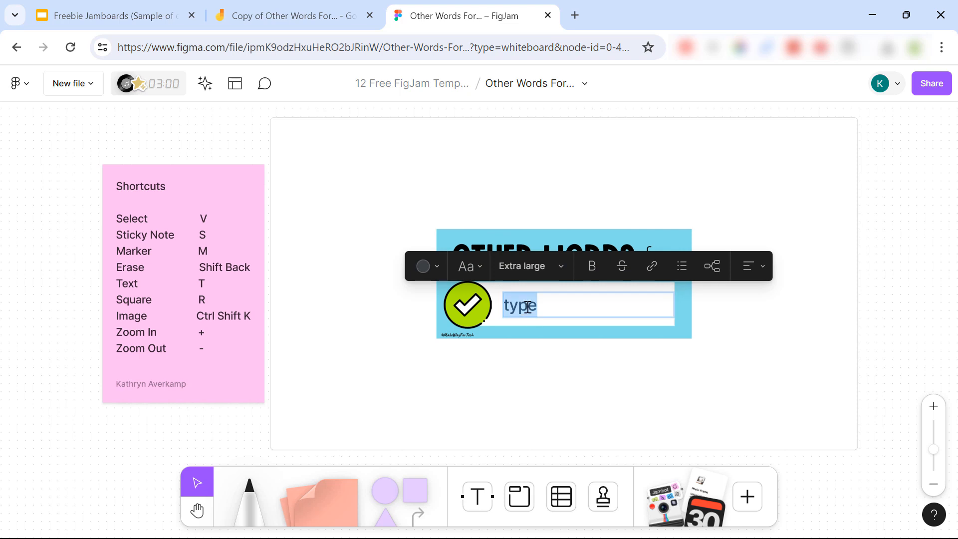
key("BackSpace")
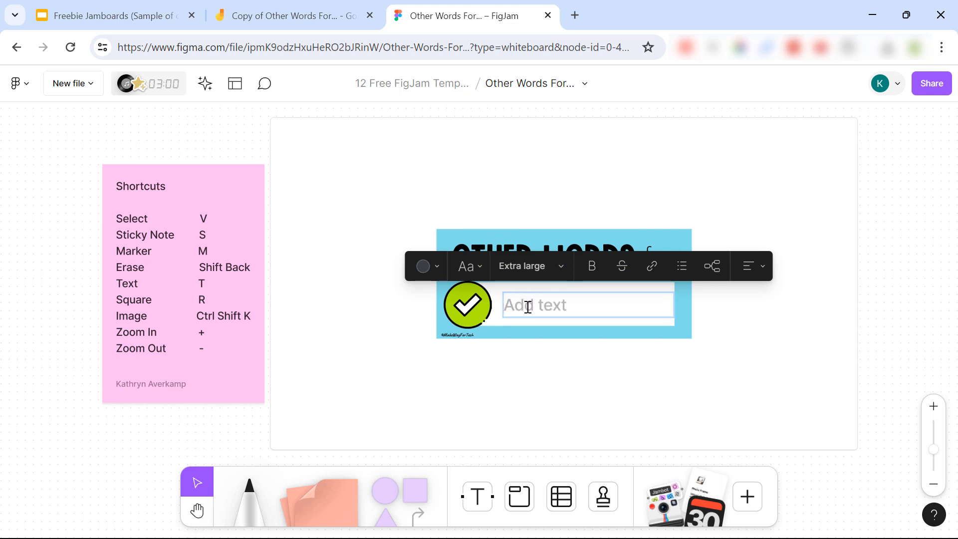
type("happy")
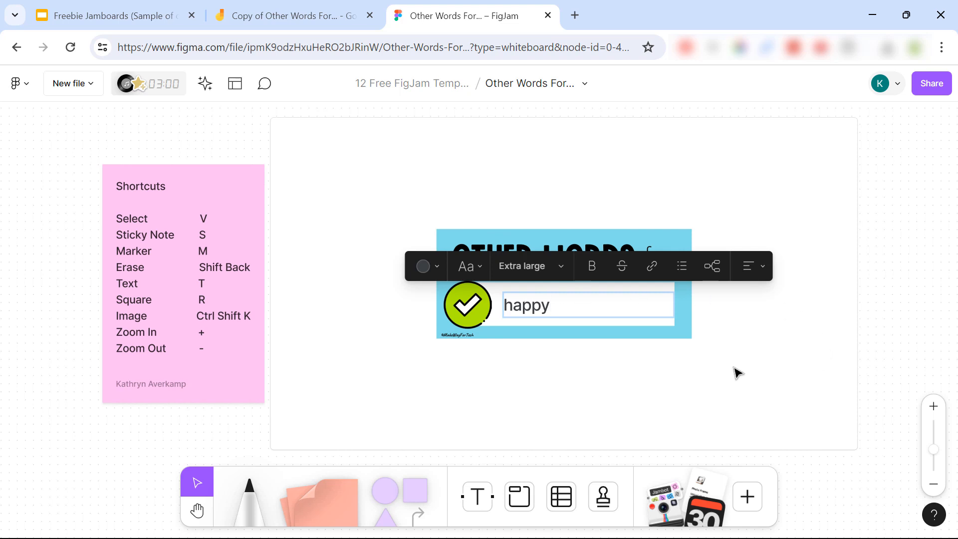
left_click(552, 266)
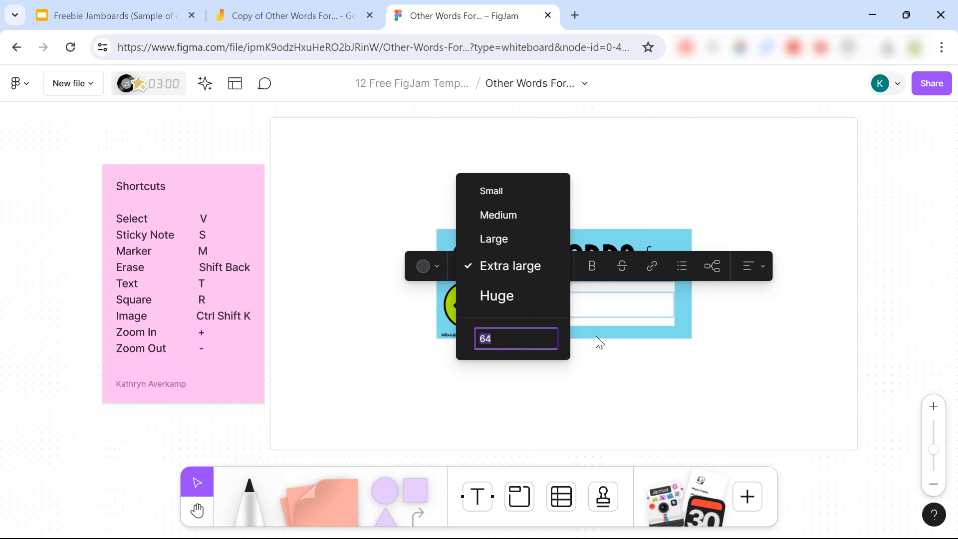
left_click(438, 266)
left_click(438, 265)
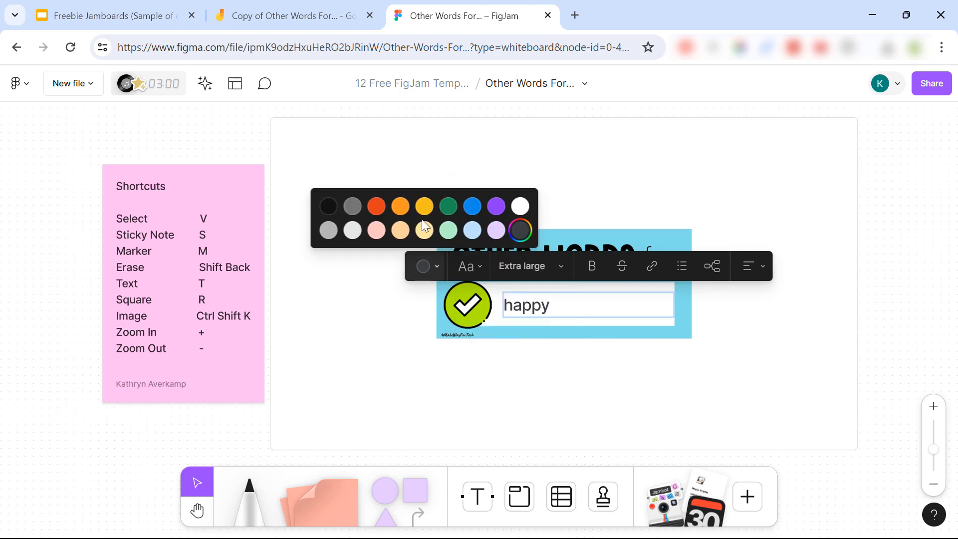
left_click(478, 269)
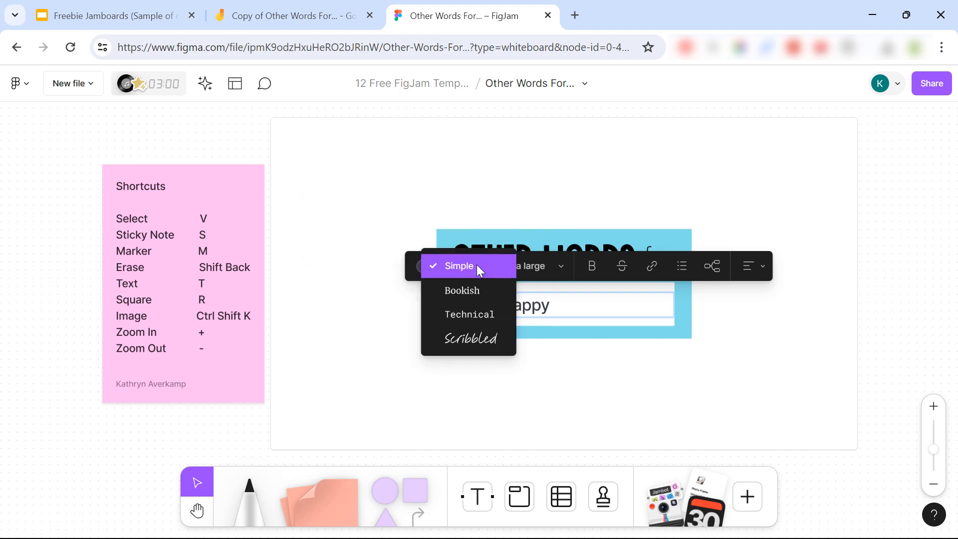
left_click(559, 353)
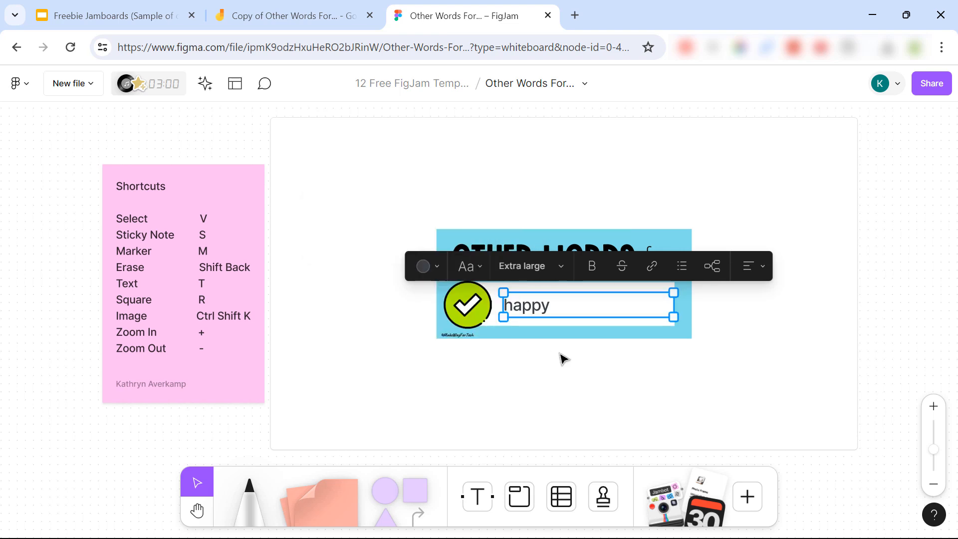
left_click(562, 358)
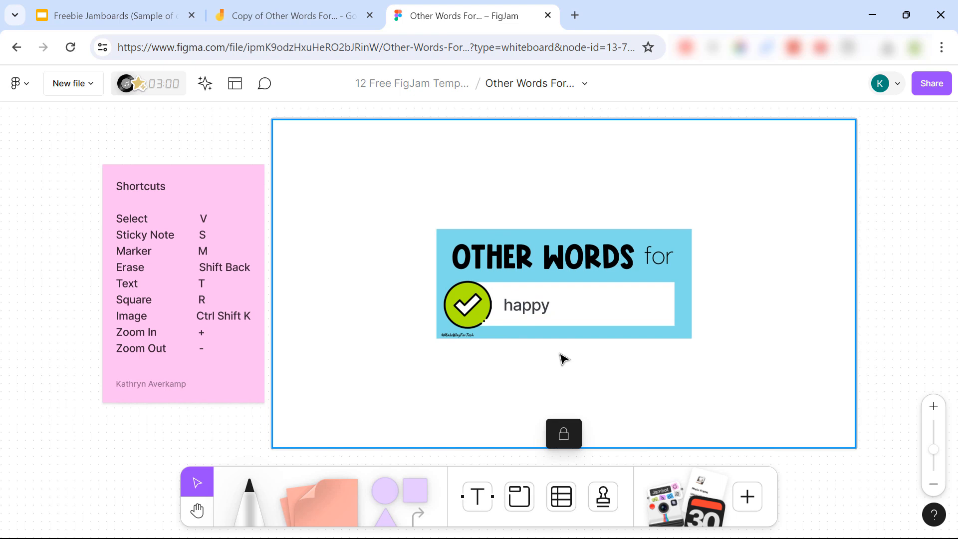
Step: Add a pink sticky note reading "elated" in the whiteboard's upper-left area and set its text size to Extra large
left_click(317, 502)
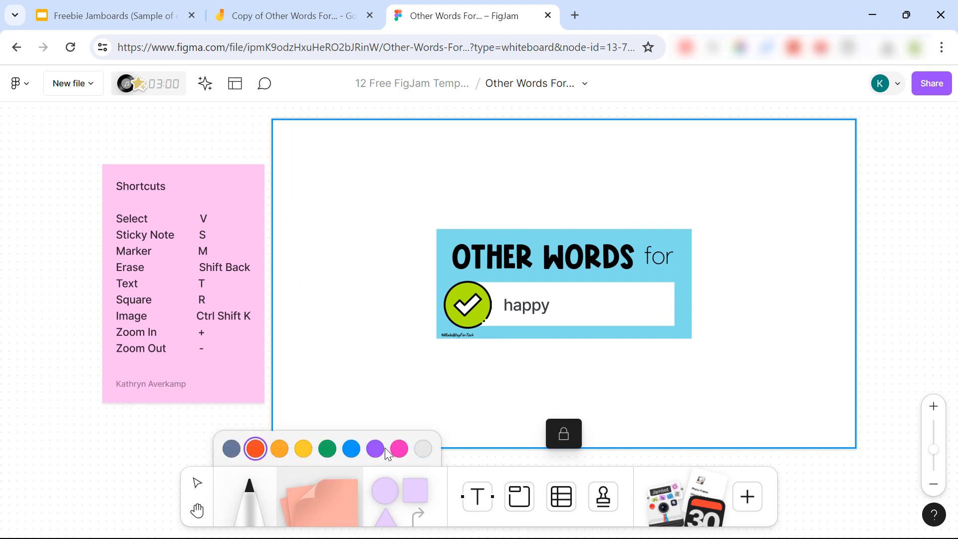
left_click(399, 449)
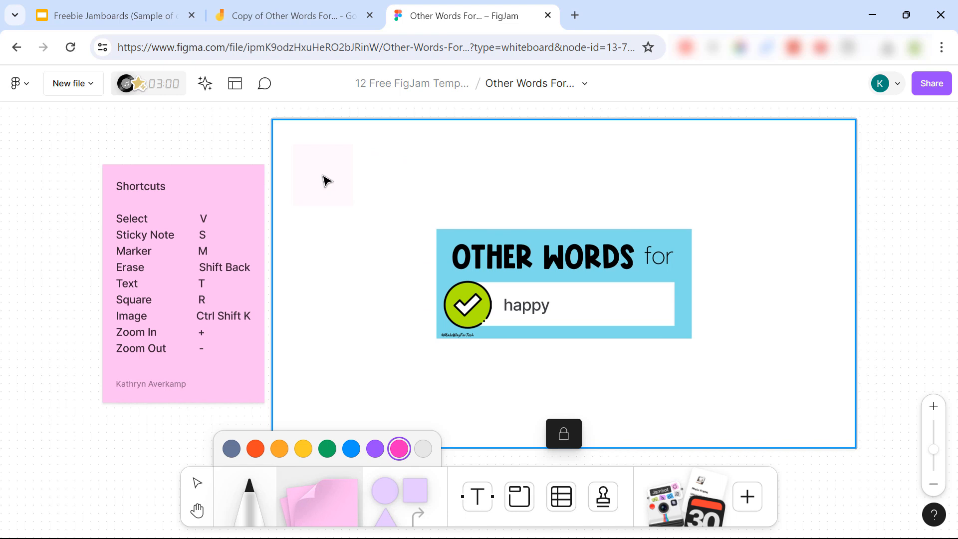
left_click(327, 181)
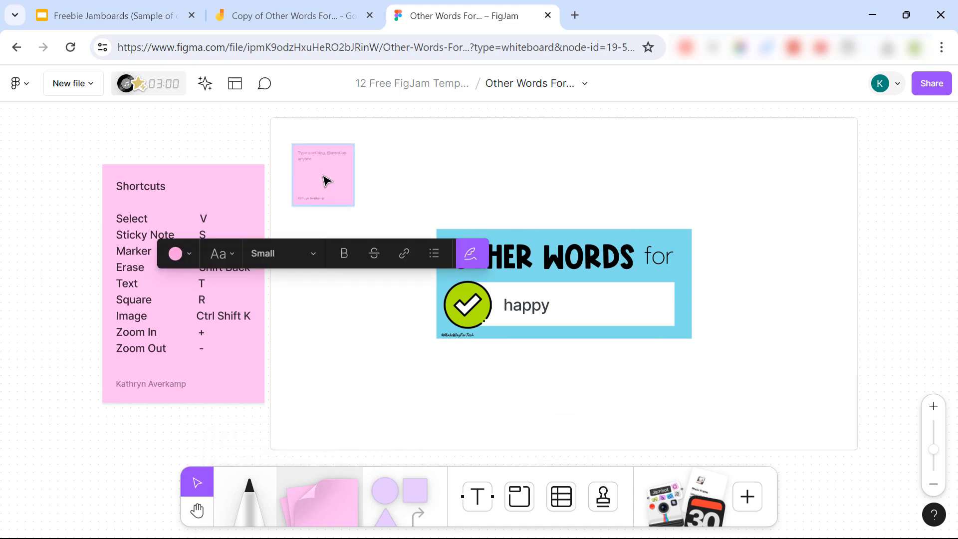
type("elated")
left_click(287, 251)
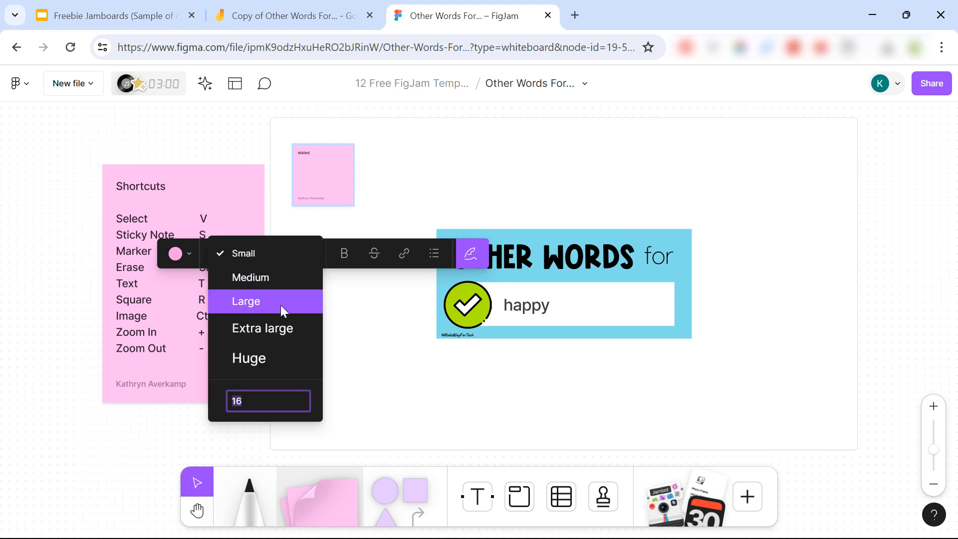
left_click(278, 327)
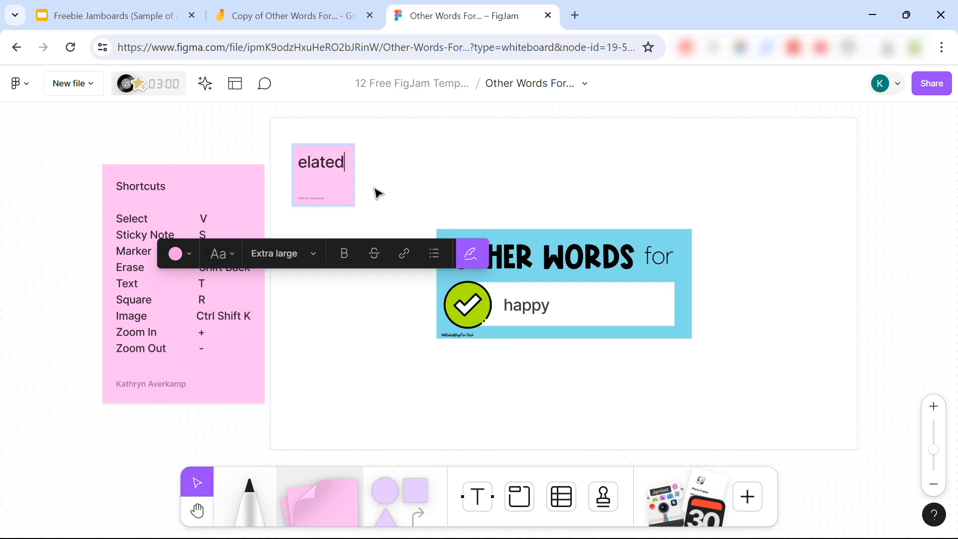
Step: Enlarge the "elated" sticky note to about one and a half times its size, keeping its upper-left corner in place
left_click(350, 192)
left_click_drag(353, 205, 386, 227)
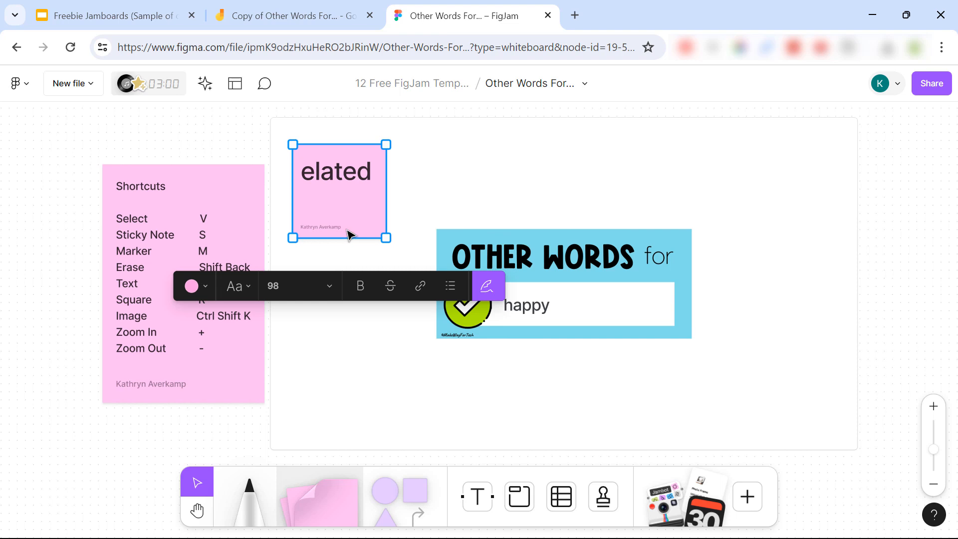
left_click(360, 344)
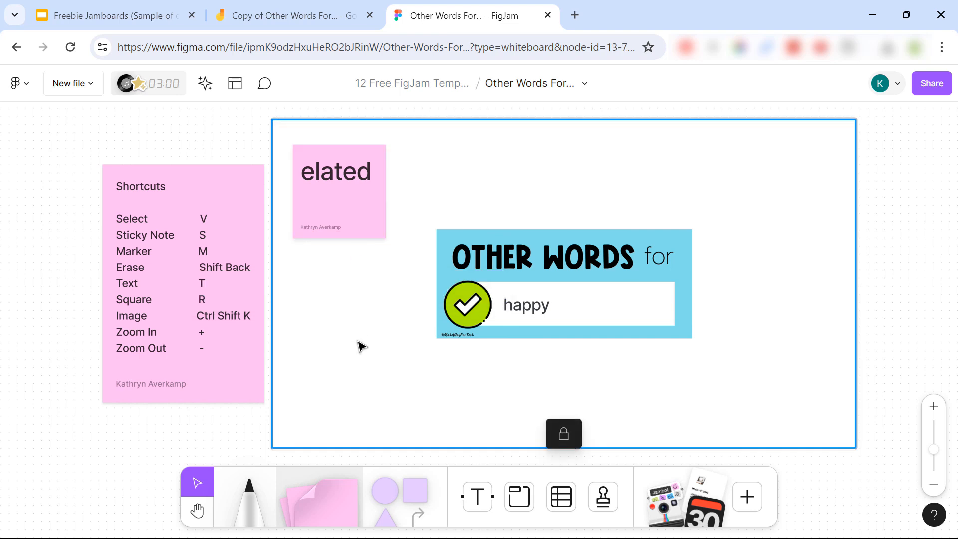
Step: Draw a black arrow from the "elated" note and a purple looping line above the Other Words card with the marker
left_click(246, 496)
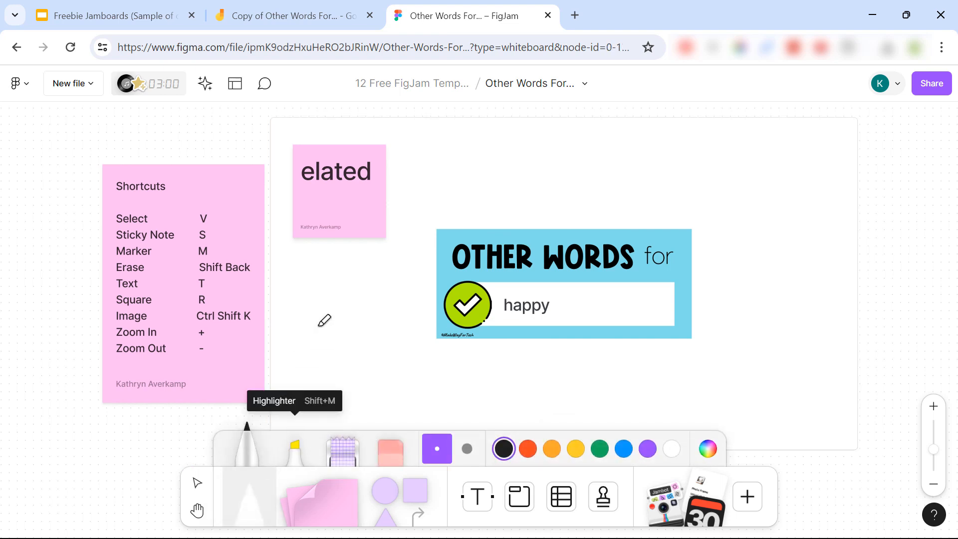
mouse_move(373, 205)
left_mouse_down()
mouse_move(484, 188)
mouse_move(477, 173)
mouse_move(505, 197)
mouse_move(475, 211)
left_mouse_up()
left_click_drag(472, 177, 472, 211)
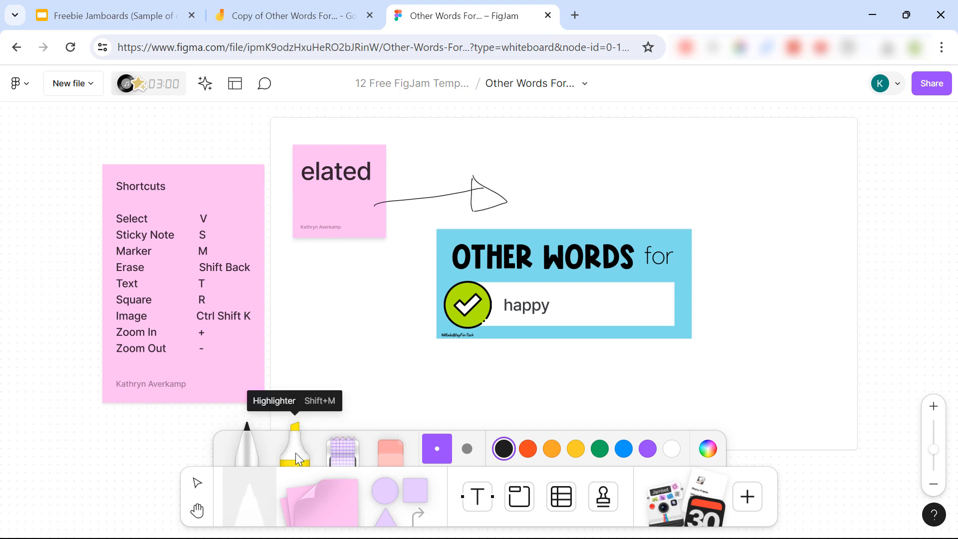
left_click(647, 448)
mouse_move(541, 166)
left_mouse_down()
mouse_move(599, 176)
mouse_move(600, 155)
mouse_move(628, 196)
mouse_move(679, 171)
mouse_move(659, 200)
mouse_move(689, 199)
left_mouse_up()
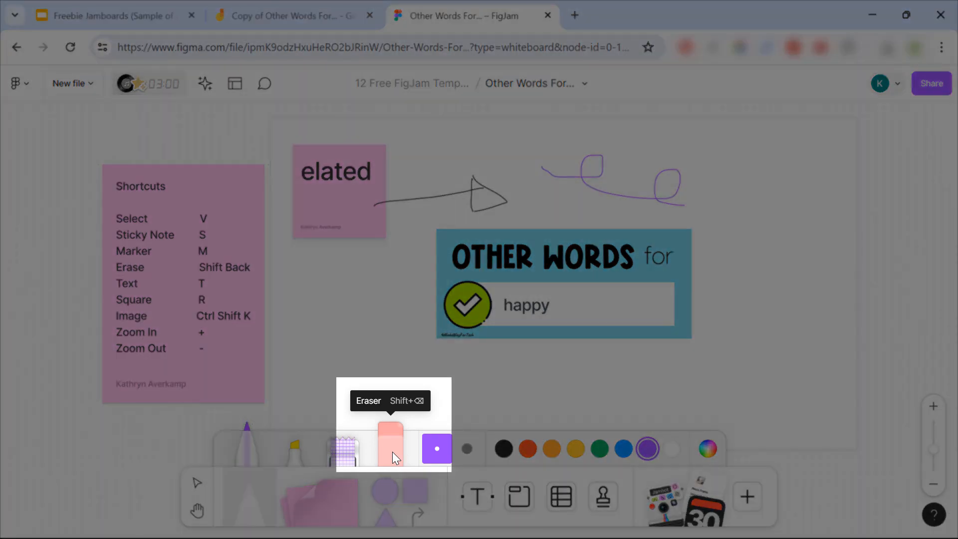
Step: Erase the purple looping line and the black arrow from the whiteboard
left_click(392, 451)
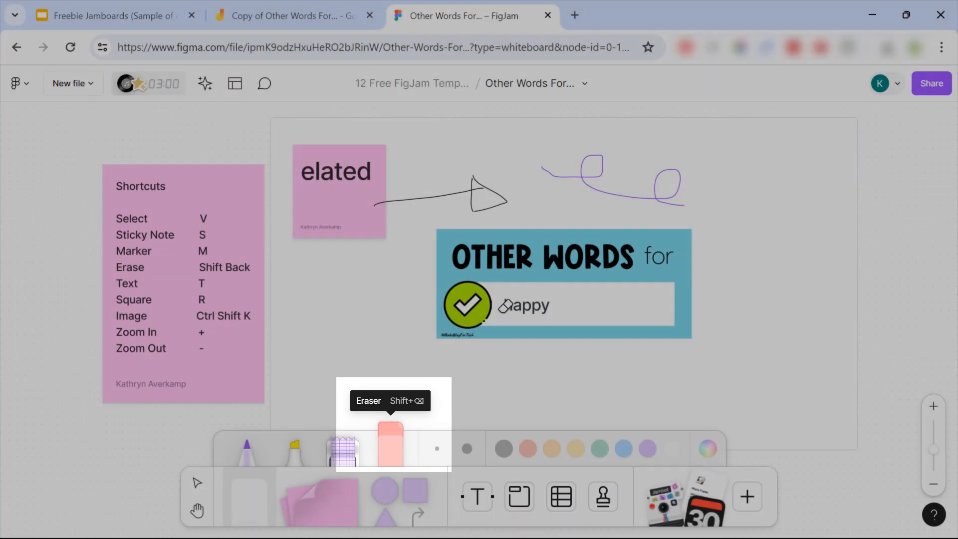
left_click_drag(598, 162, 594, 176)
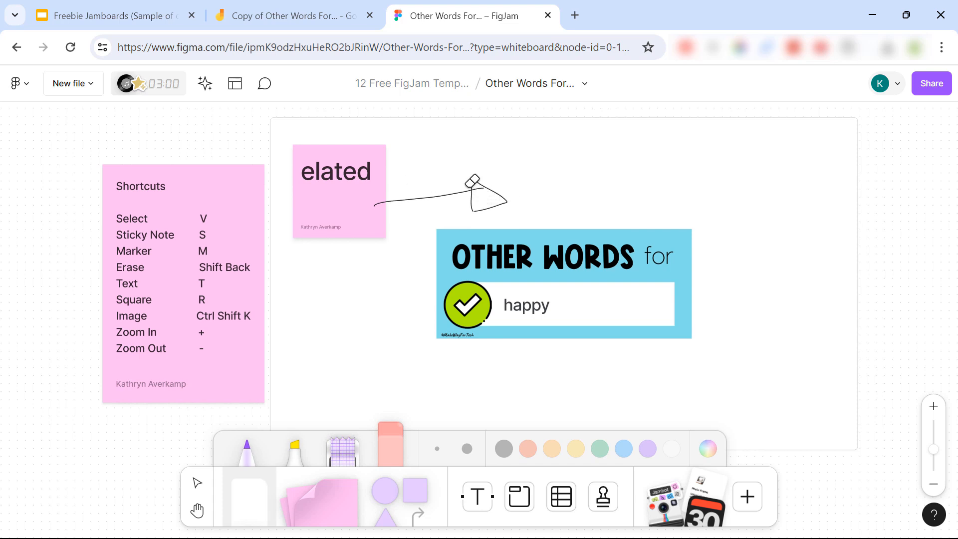
left_click(473, 187)
left_click(484, 180)
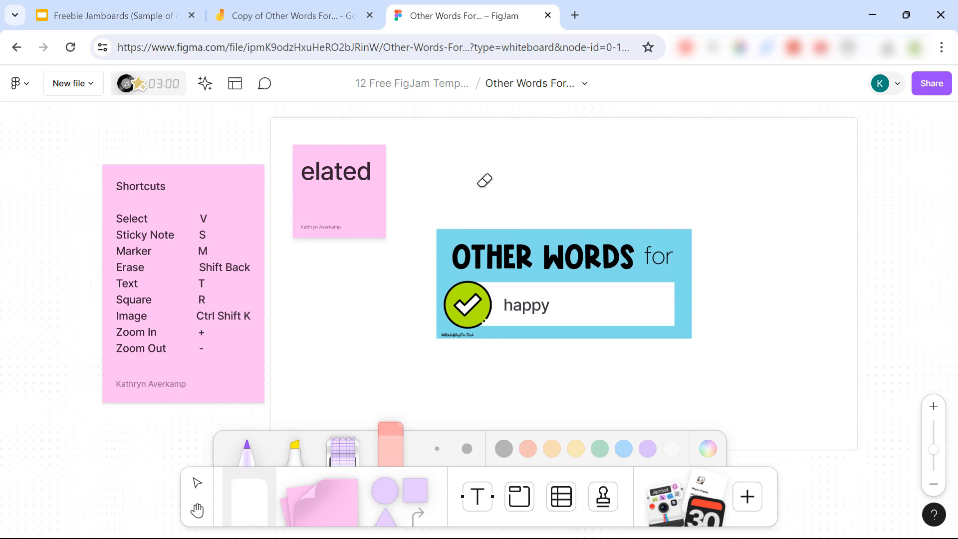
key("Escape")
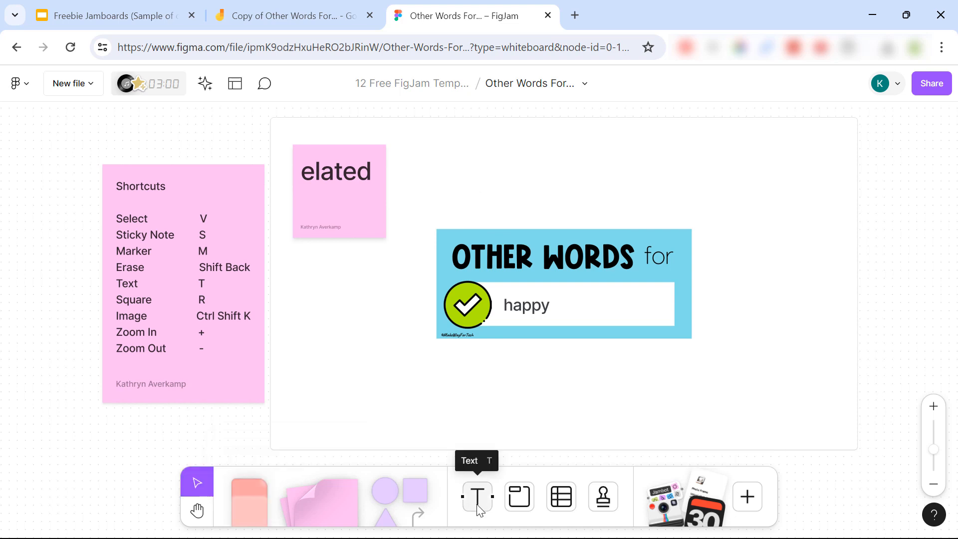
Step: Add the text "cheerful" above the Other Words card
left_click(478, 503)
left_click(463, 145)
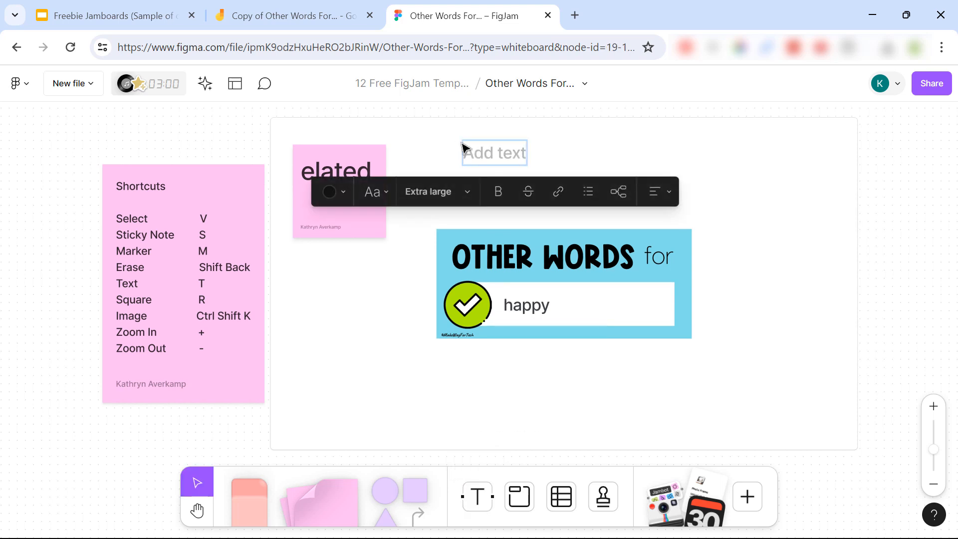
type("chee")
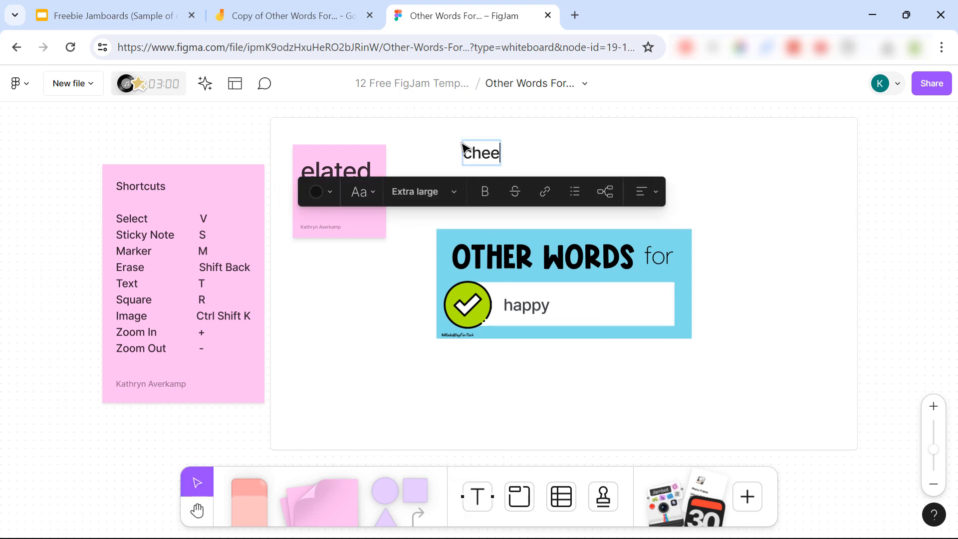
type("rful")
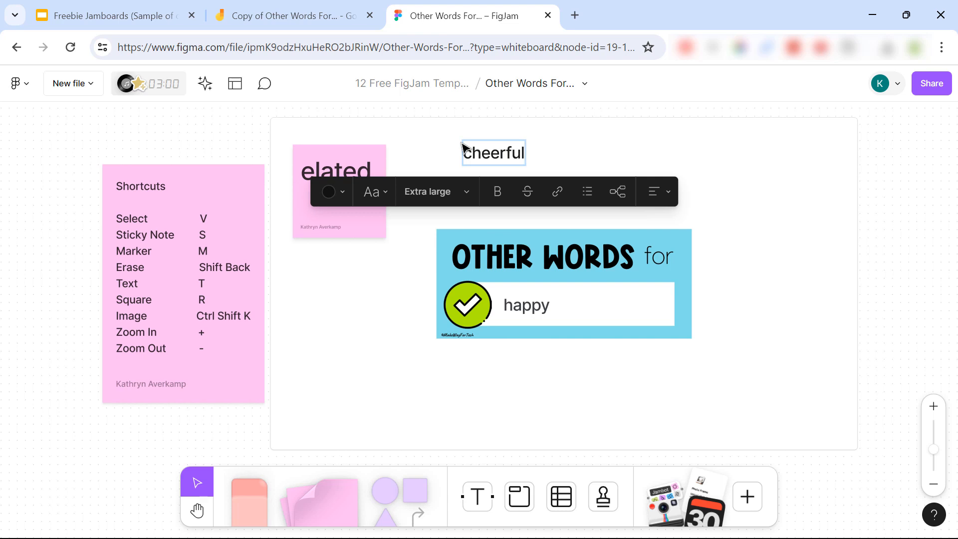
key("Escape")
key("Escape")
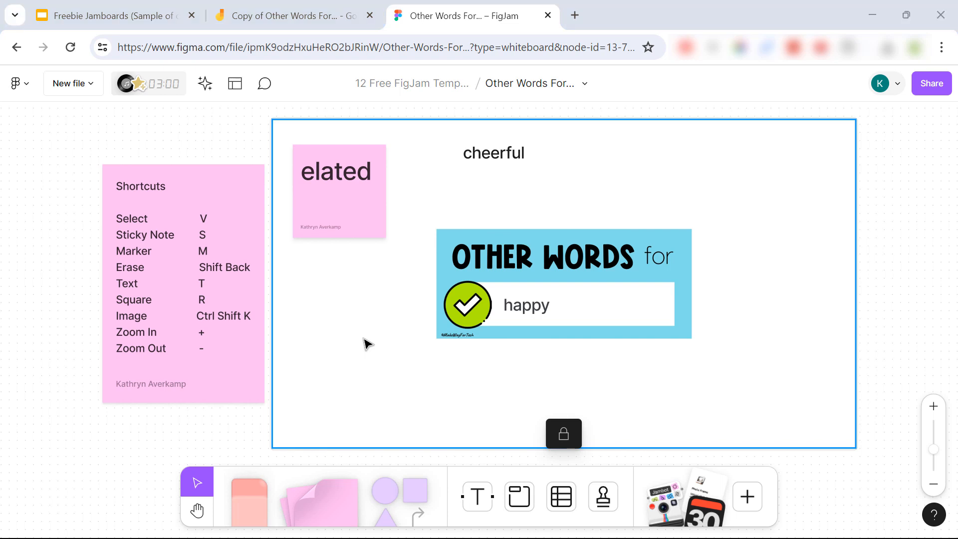
Step: Insert the image star (15) from the Downloads folder onto the whiteboard
key("ctrl+shift+k")
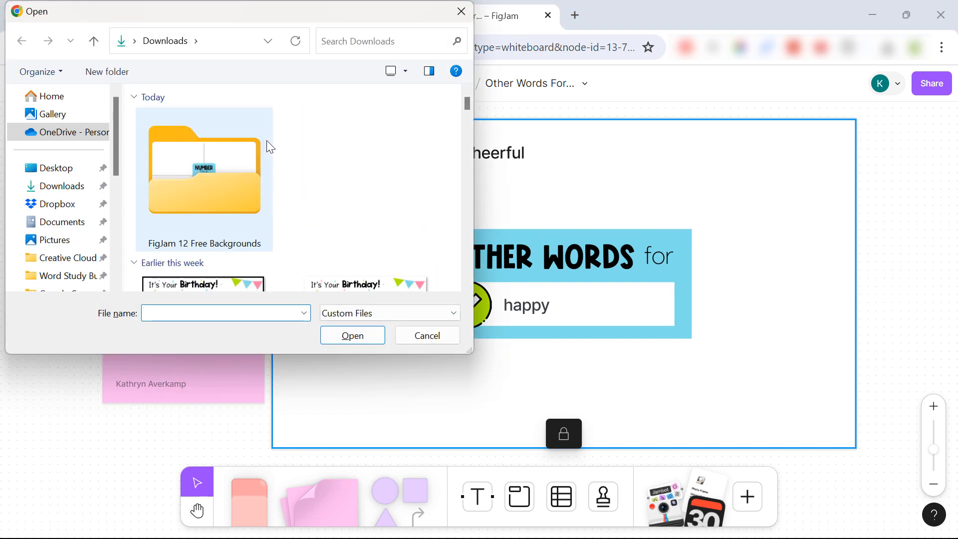
double_click(163, 150)
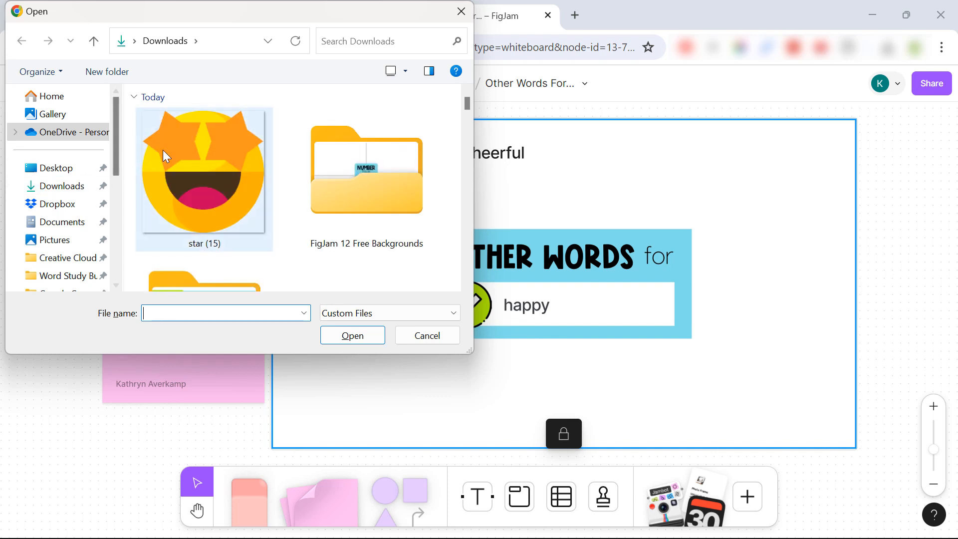
left_click(464, 273)
Step: Shrink the star-eyed emoji image and place it in the upper-right corner of the white background
left_click_drag(464, 274, 756, 199)
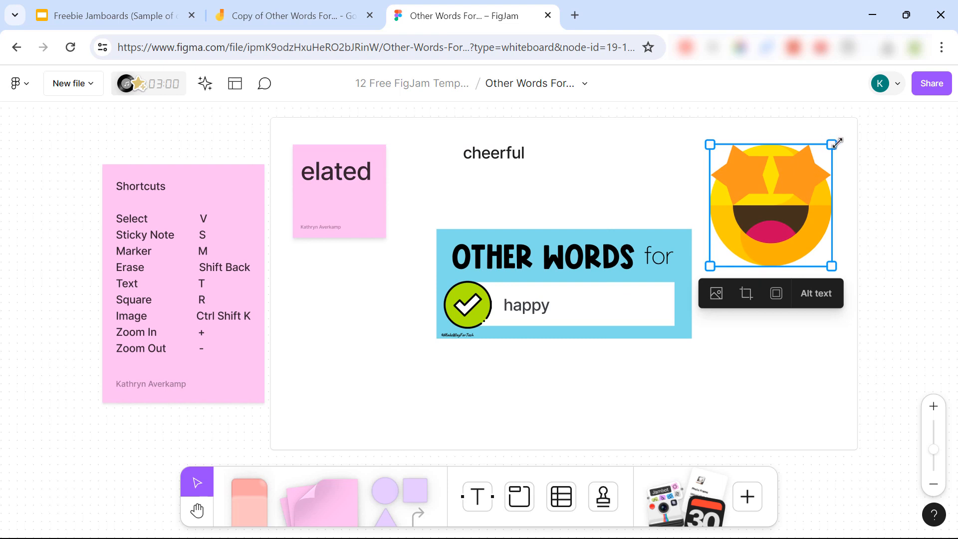
left_click_drag(831, 145, 795, 181)
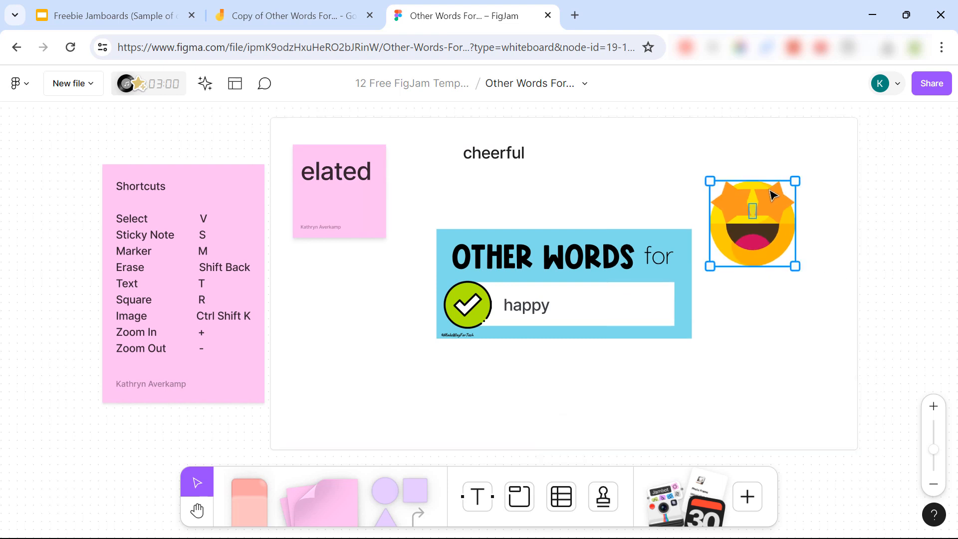
left_click_drag(767, 225, 795, 185)
left_click(909, 236)
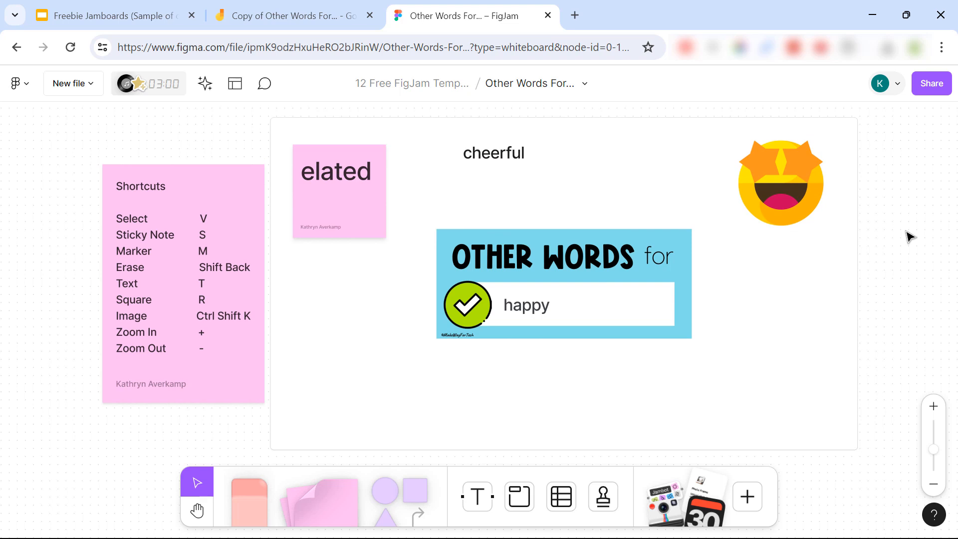
Step: Unlock the large white background image behind the notes
left_click(780, 317)
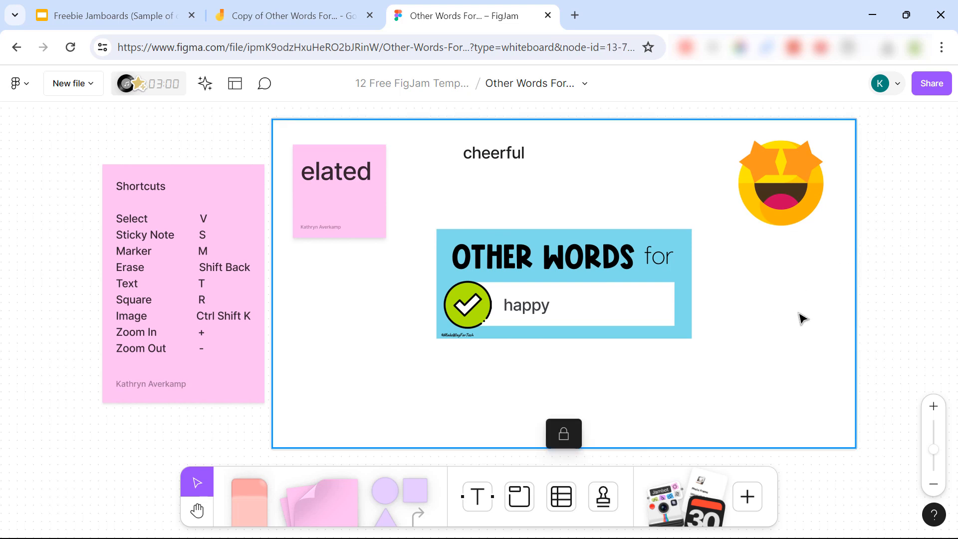
key("Escape")
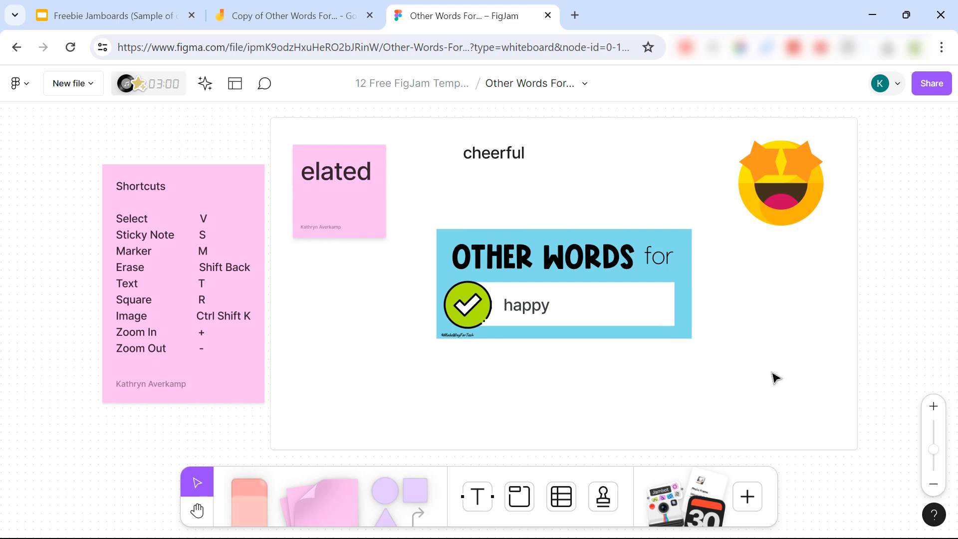
left_click_drag(876, 249, 713, 396)
right_click(754, 298)
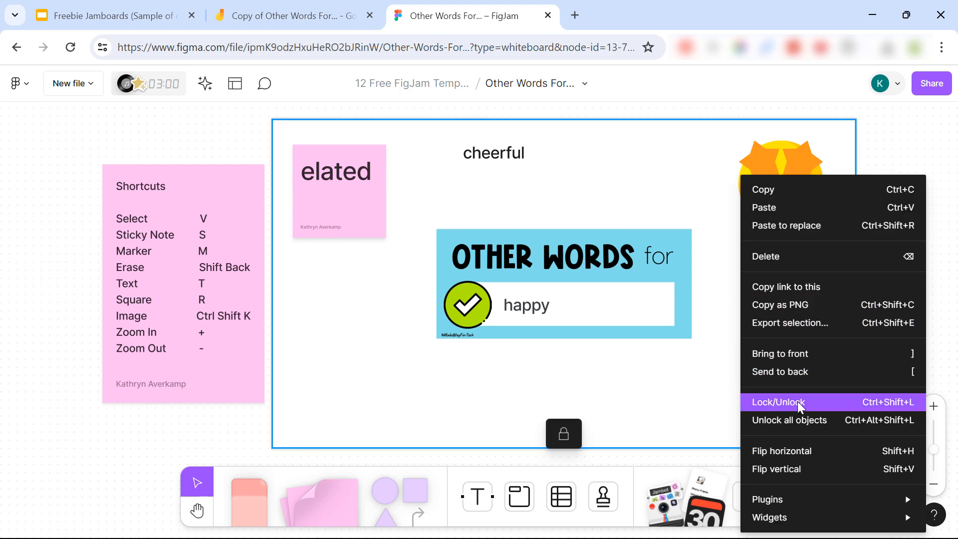
left_click(797, 401)
Step: Lock the large white background image behind the notes again
right_click(757, 306)
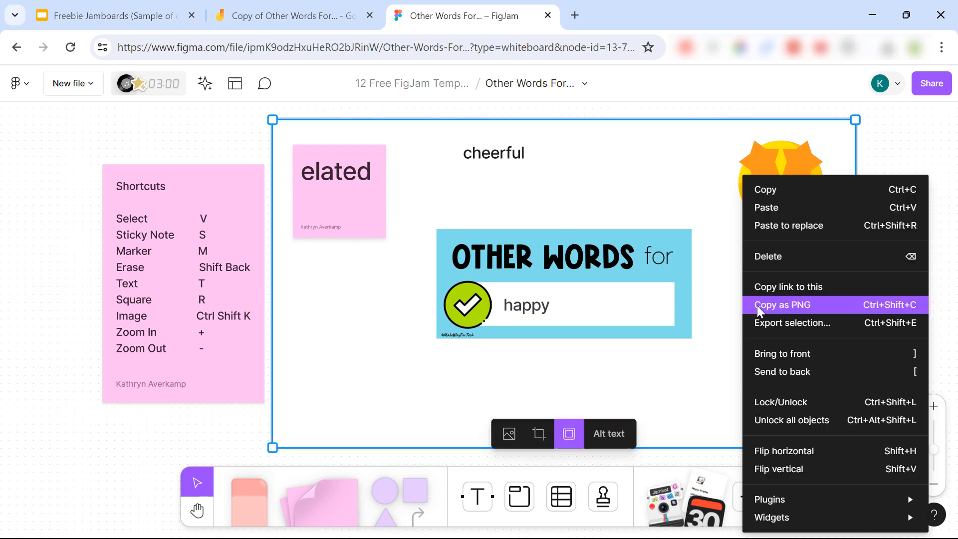
left_click(769, 402)
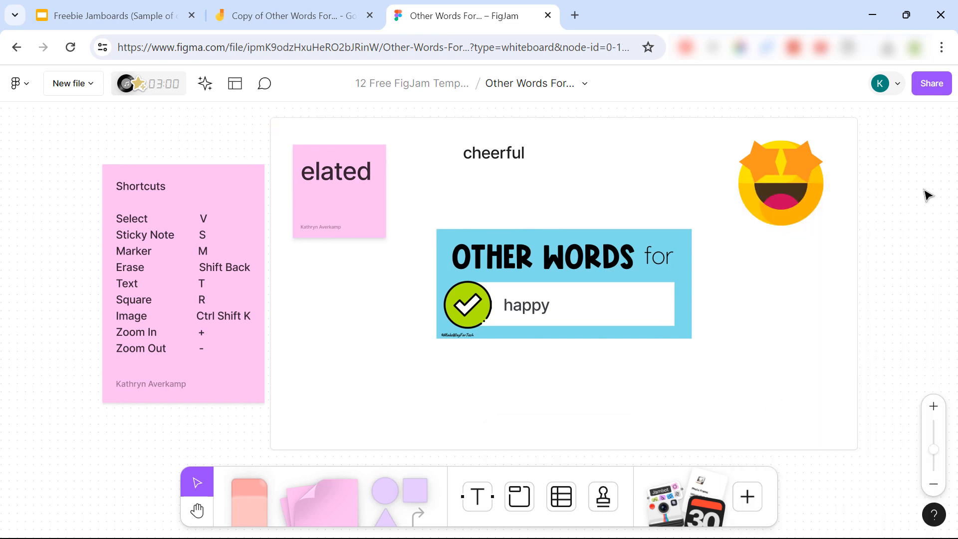
Step: Set the board's sharing so anyone with the link can edit, and copy the share link
left_click(926, 88)
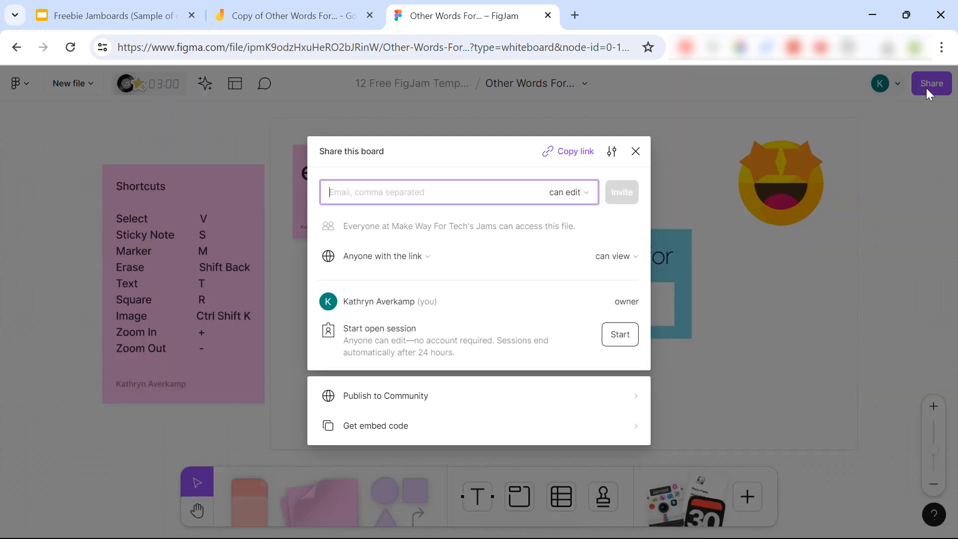
left_click(637, 257)
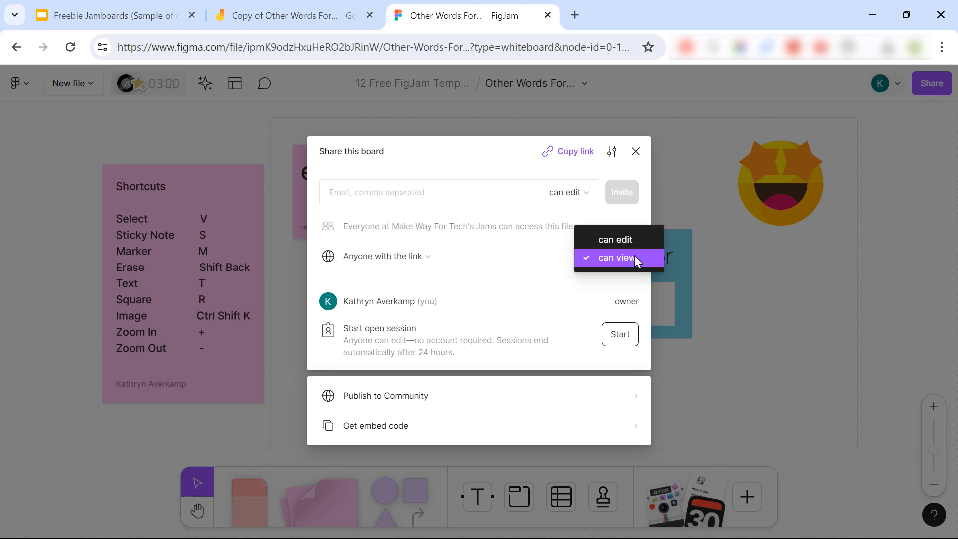
left_click(630, 239)
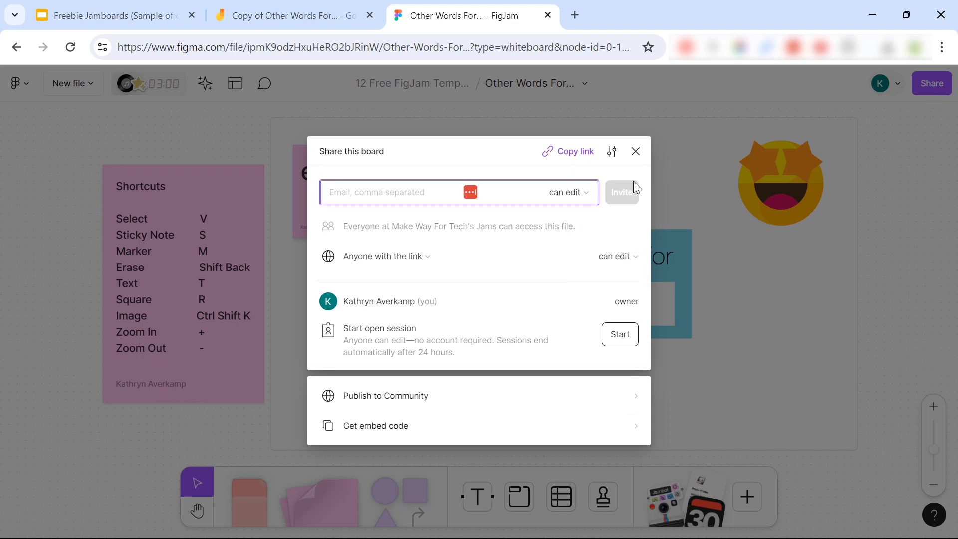
left_click(573, 152)
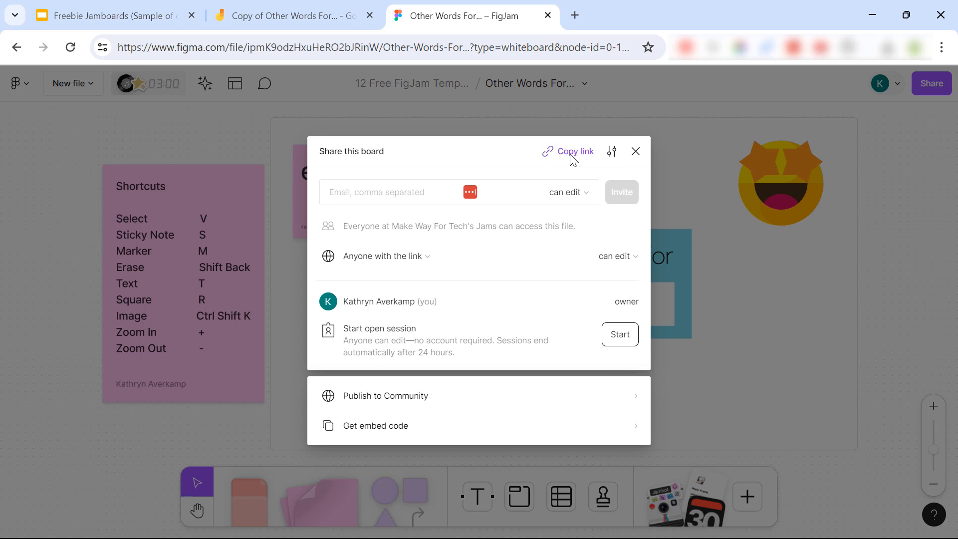
left_click(635, 152)
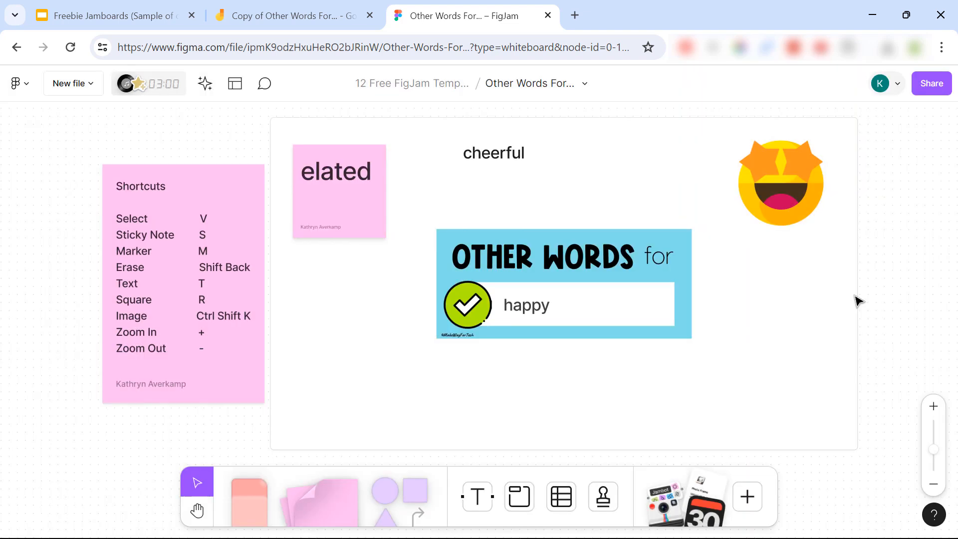